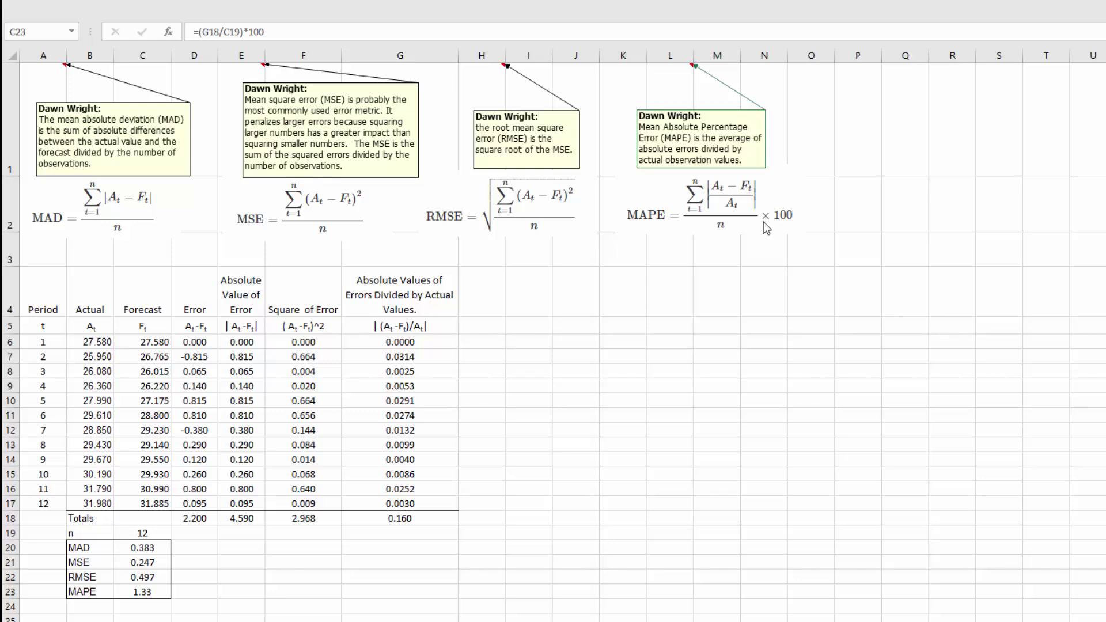
# Enter =B6-C6 in D6 and fill it down through D17 for all 12 periods.
pyautogui.click(670, 460)
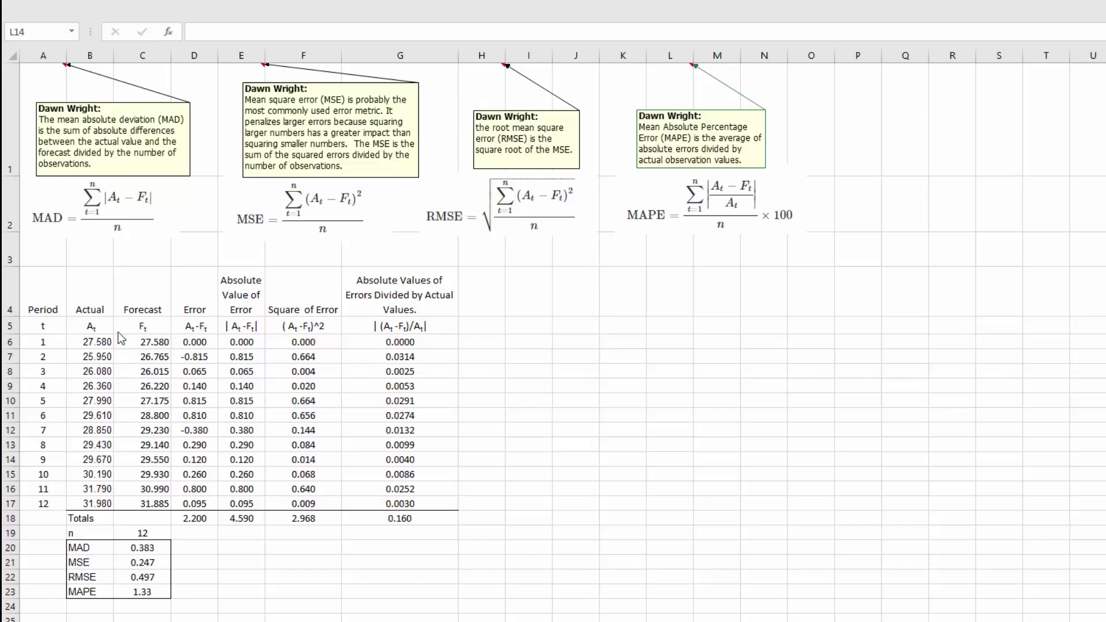
pyautogui.click(195, 342)
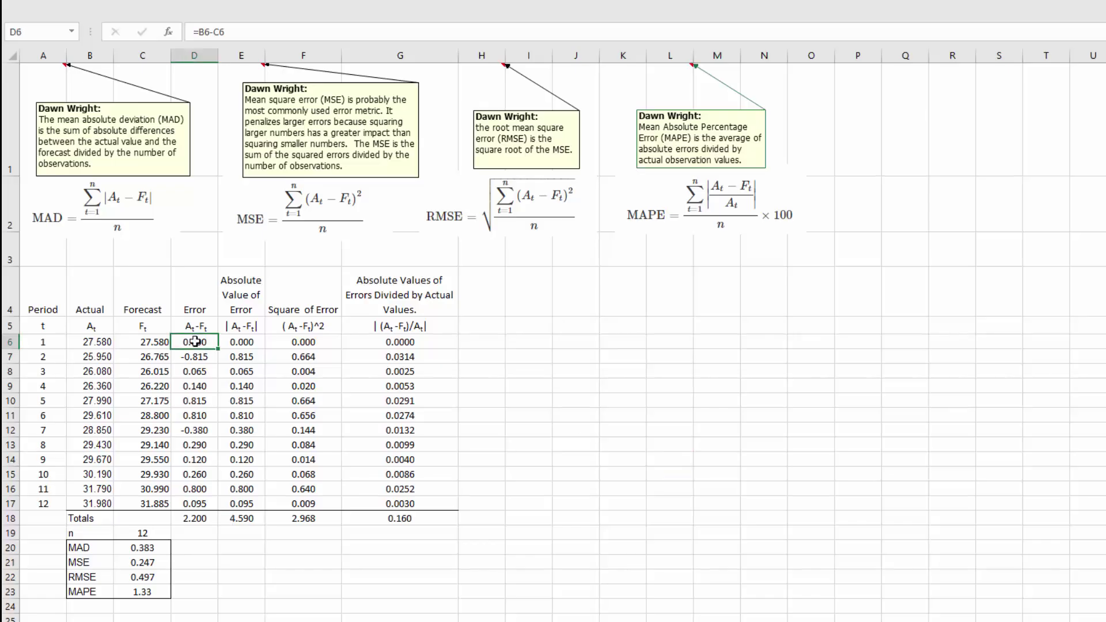
pyautogui.doubleClick(195, 341)
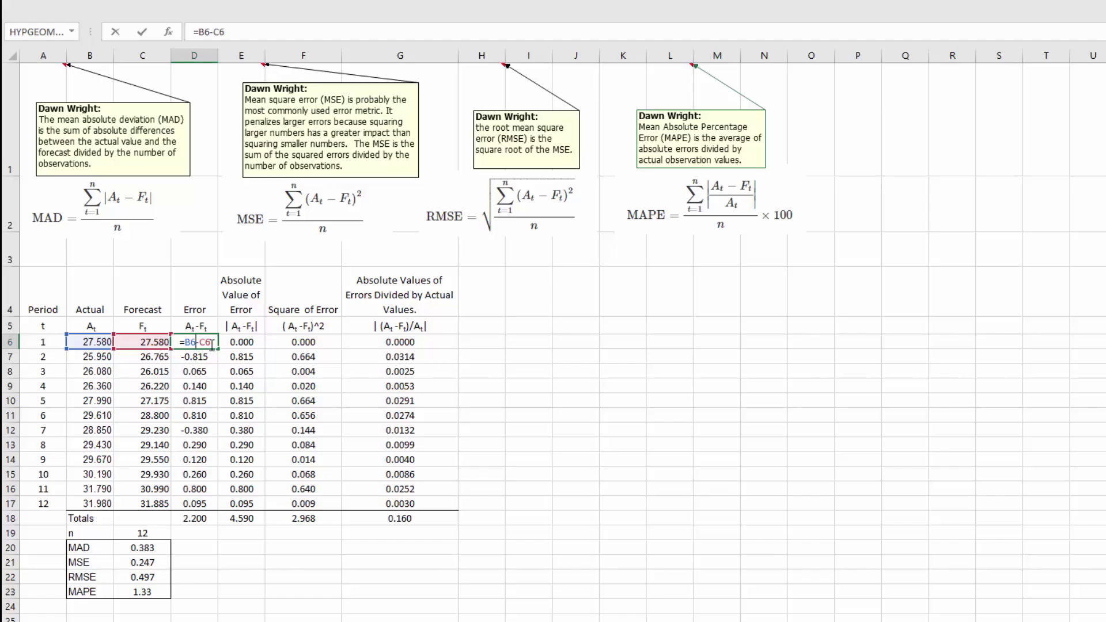
pyautogui.press('Escape')
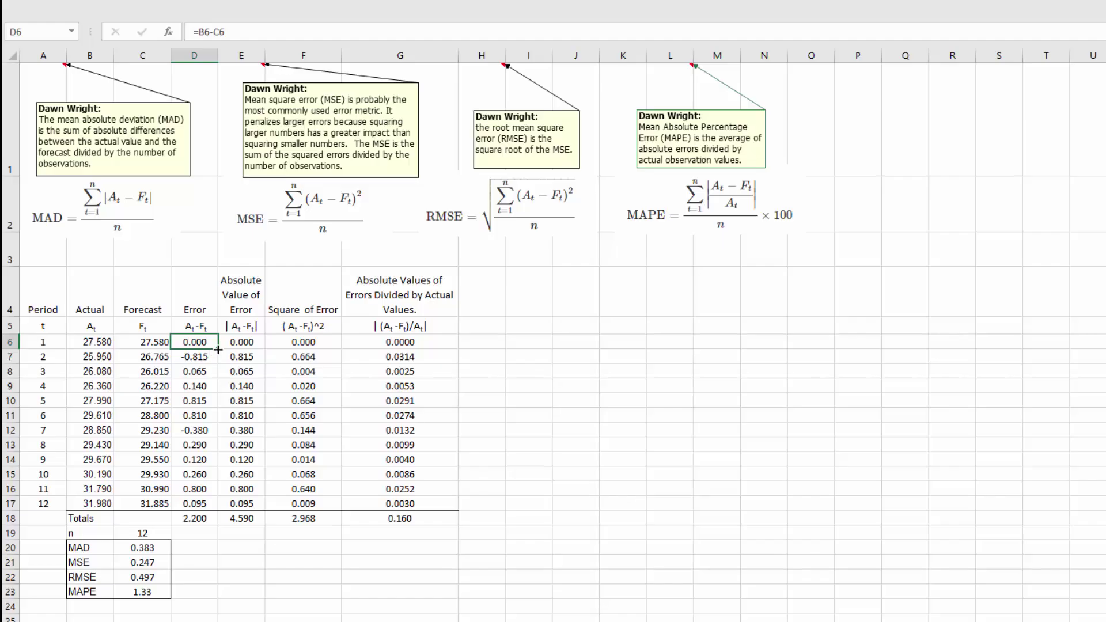
pyautogui.moveTo(219, 350); pyautogui.dragTo(218, 510)
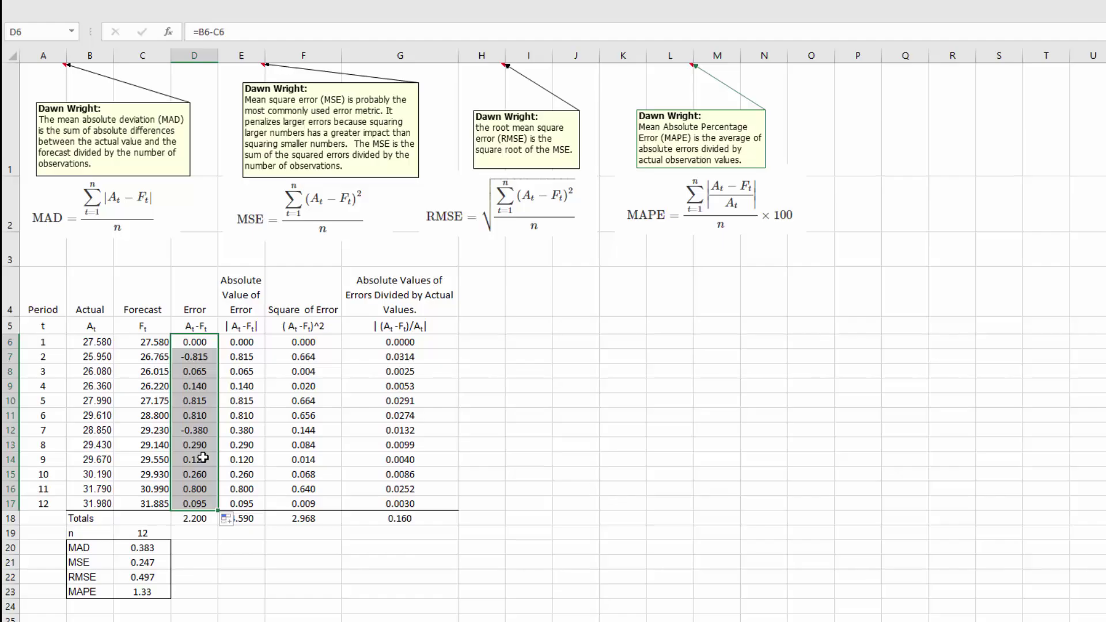
pyautogui.click(580, 474)
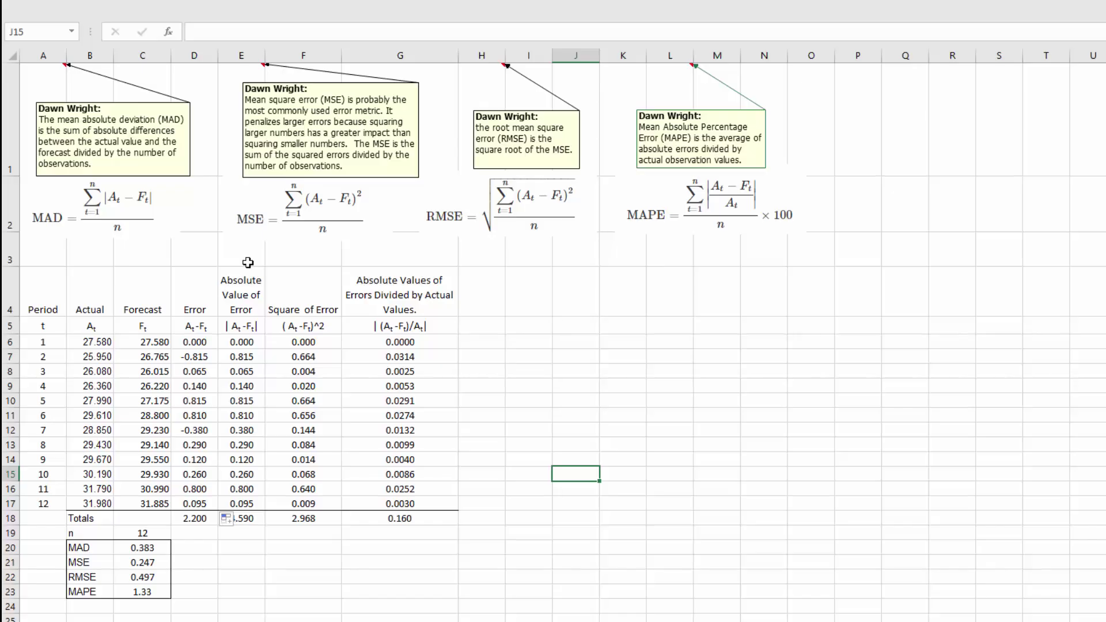
# Enter =ABS(B6-C6) in E6 for the period-1 absolute error.
pyautogui.click(244, 344)
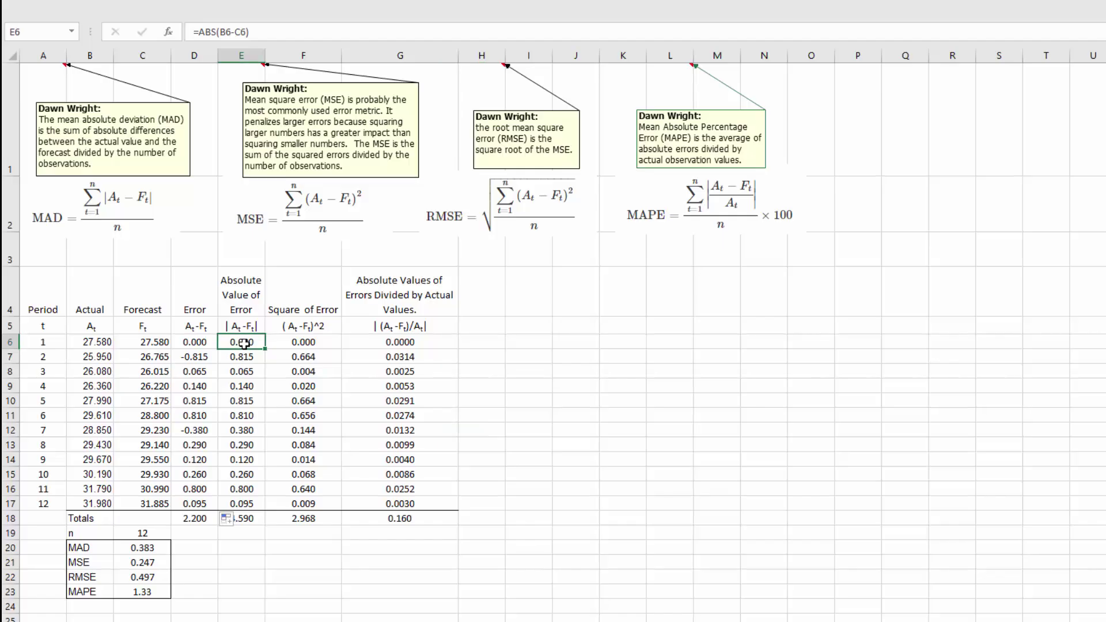
pyautogui.doubleClick(245, 344)
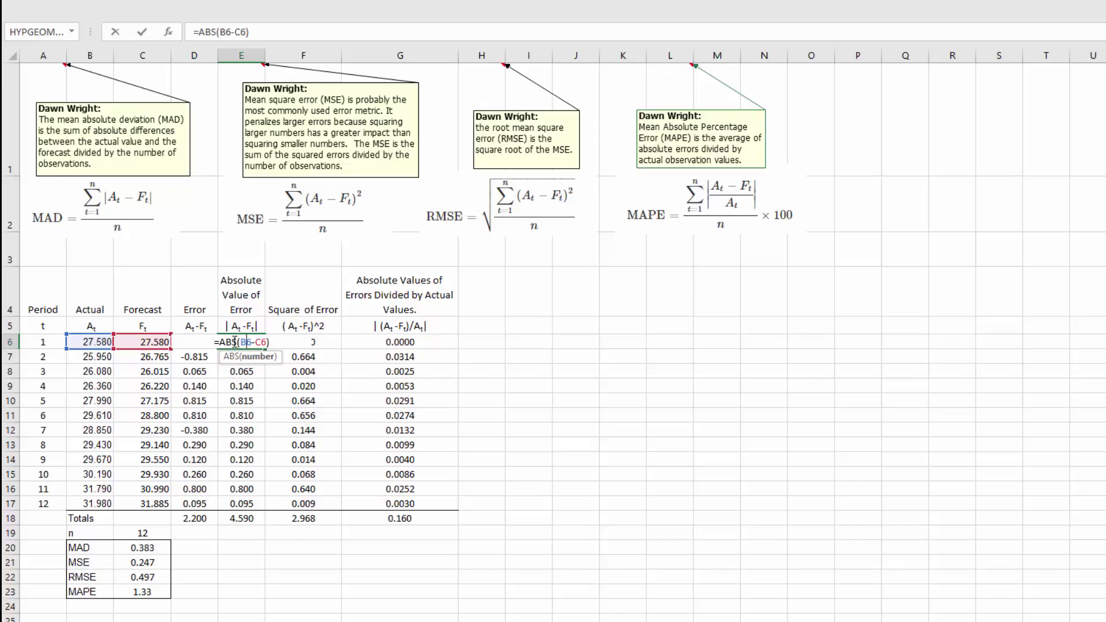
pyautogui.hotkey('ctrl', 'Return')
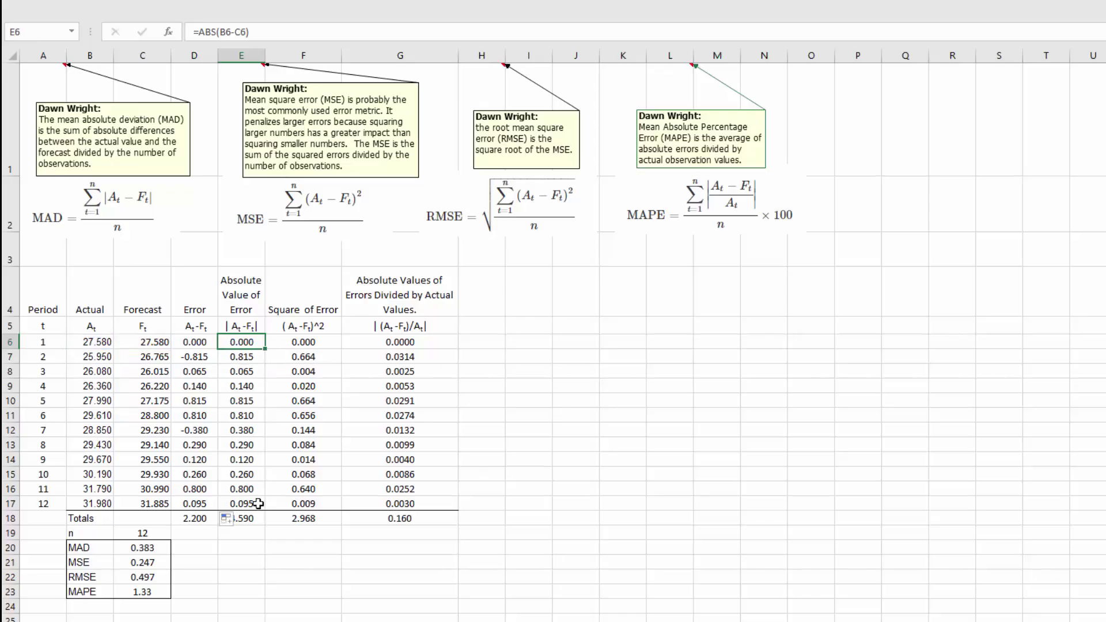
pyautogui.click(326, 294)
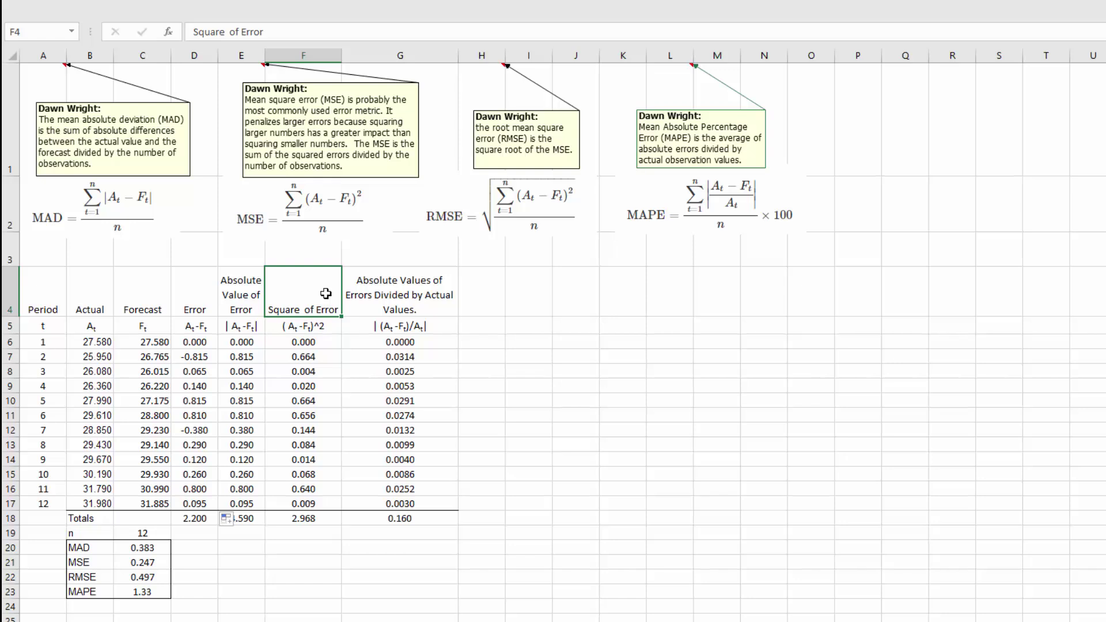
# Enter =D6^2 in F6 to square the period-1 error.
pyautogui.doubleClick(307, 344)
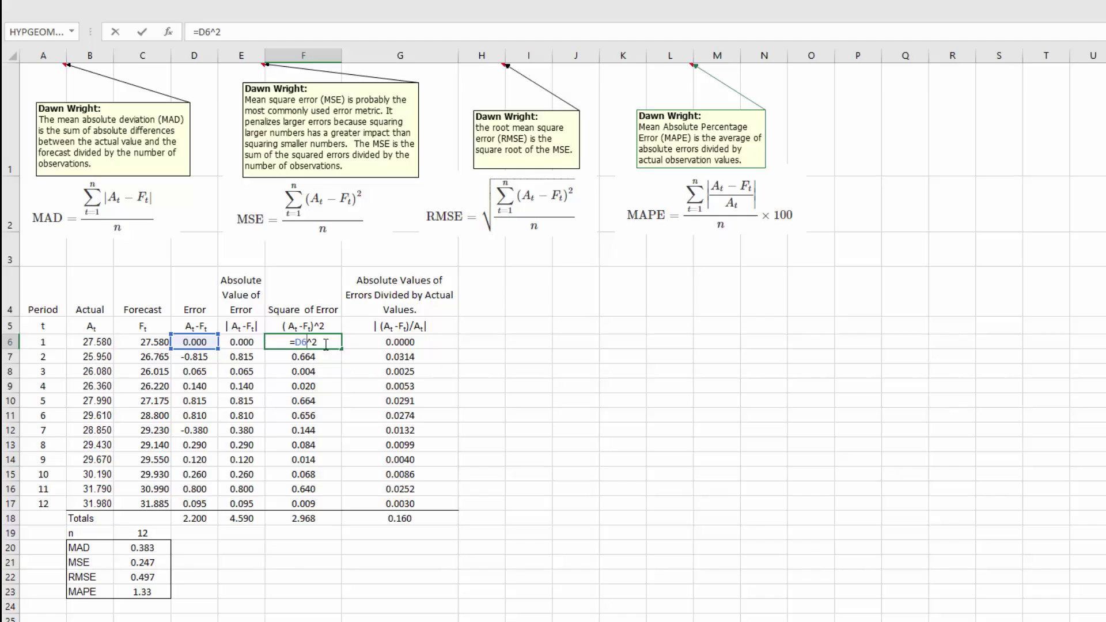
pyautogui.hotkey('ctrl', 'Return')
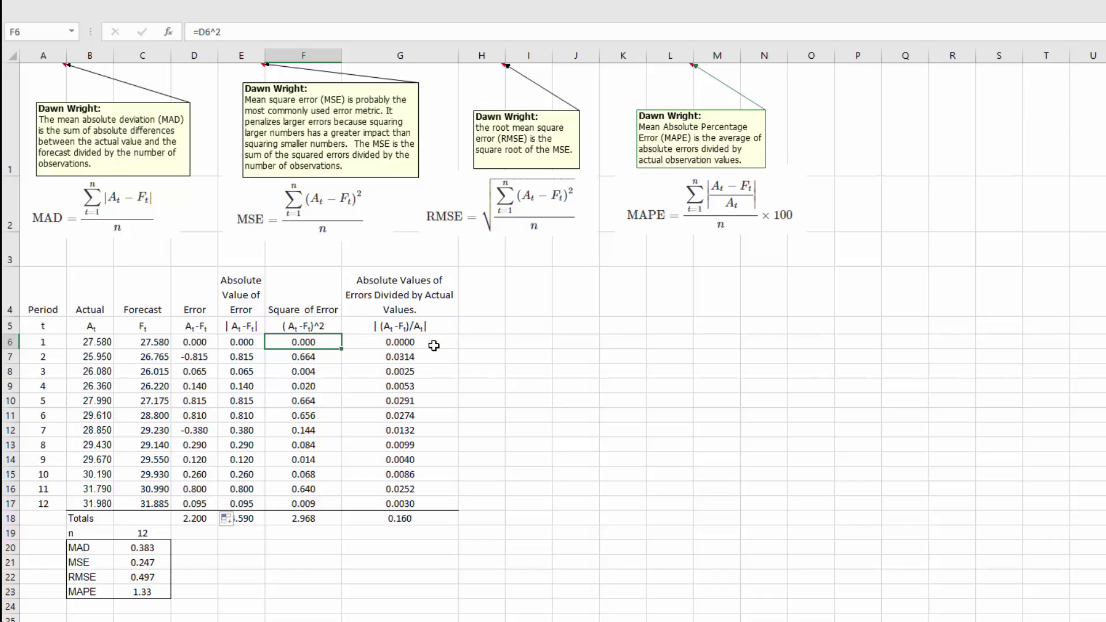
# Enter =ABS((B6-C6)/B6) in G6 for the period-1 relative error.
pyautogui.click(405, 344)
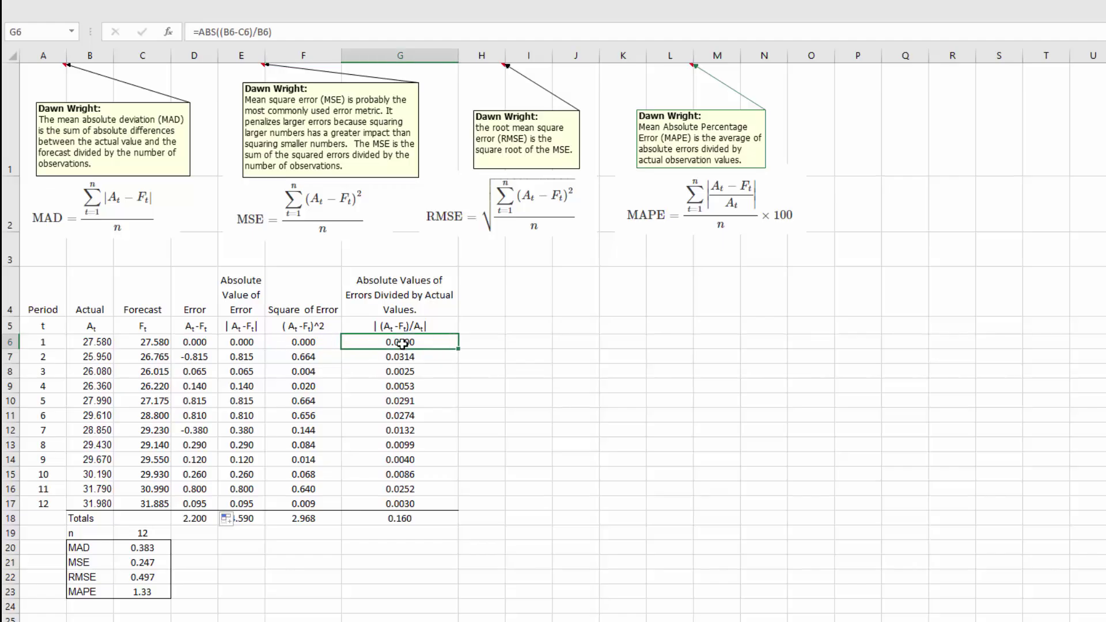
pyautogui.doubleClick(402, 343)
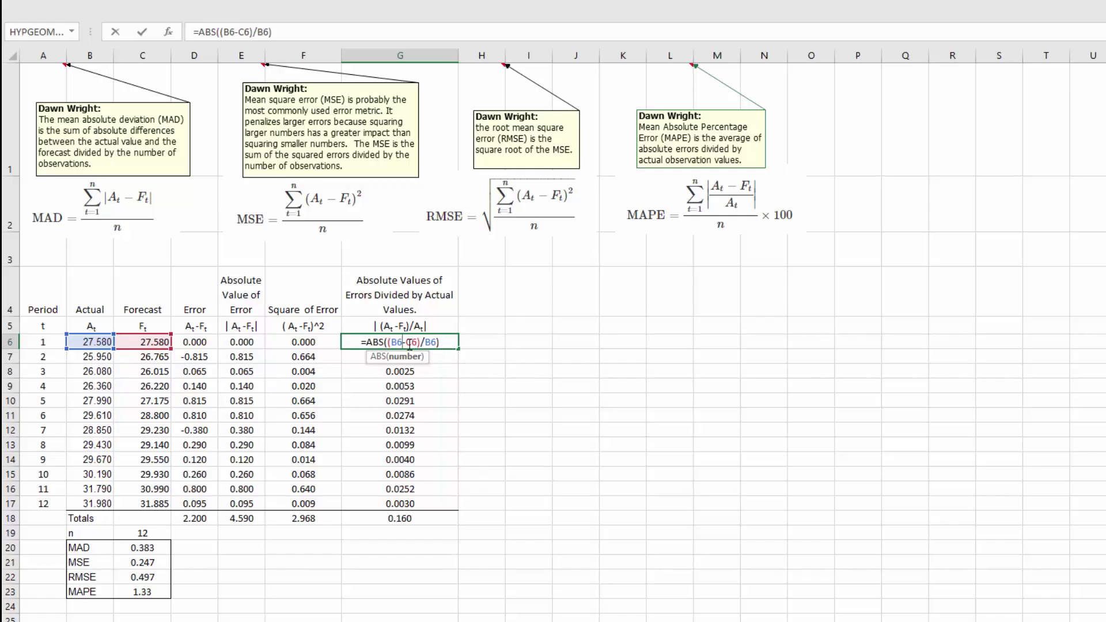
pyautogui.click(443, 344)
pyautogui.press('Return')
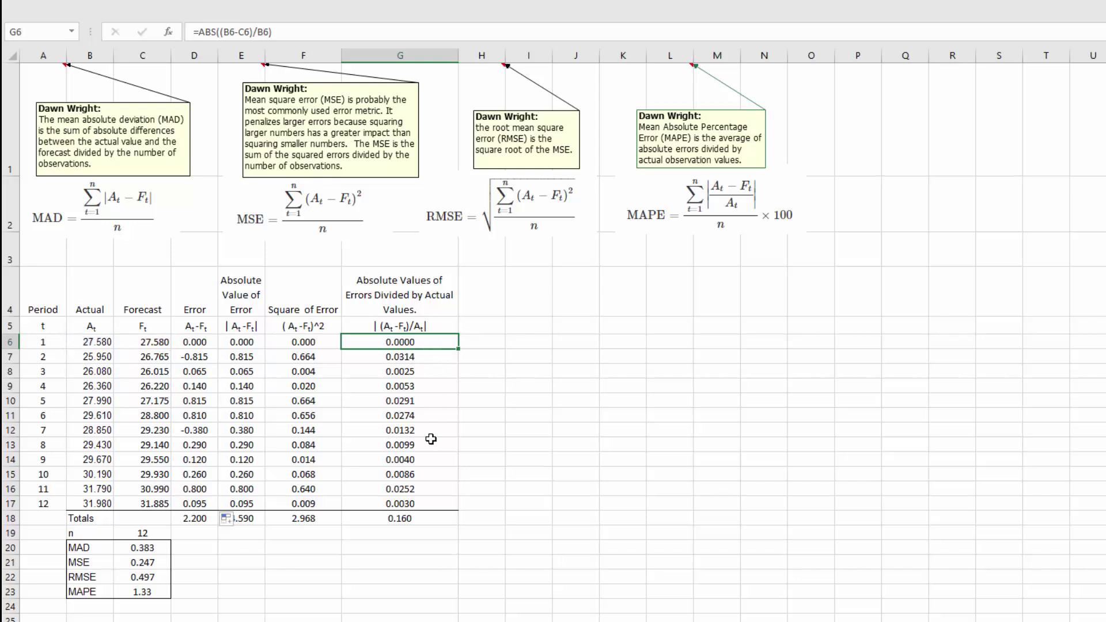
# Enter =SUM(D6:D17) in D18 to total the errors, giving 2.200.
pyautogui.click(199, 519)
pyautogui.doubleClick(198, 520)
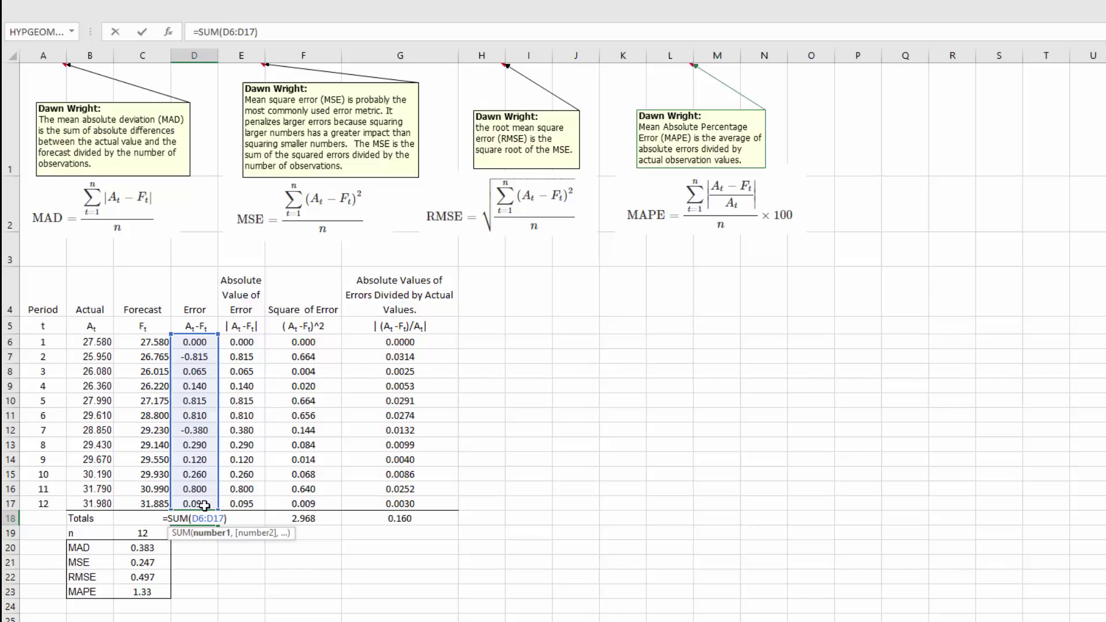
pyautogui.hotkey('ctrl', 'Return')
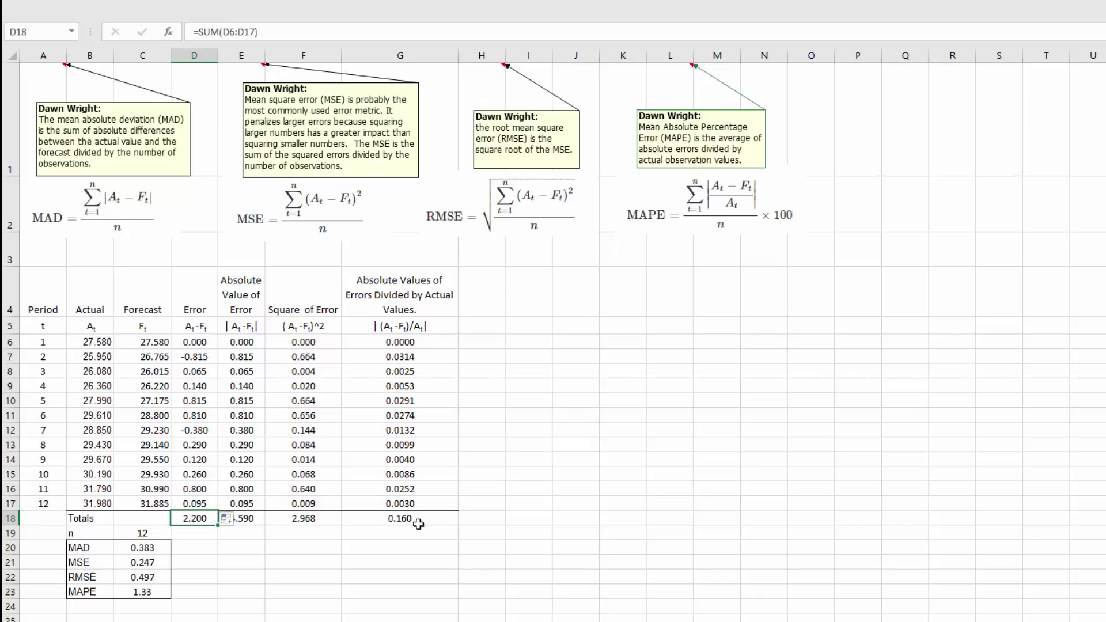
pyautogui.click(151, 533)
# Enter =COUNT(D6:D17) in C19 so n equals 12.
pyautogui.doubleClick(151, 533)
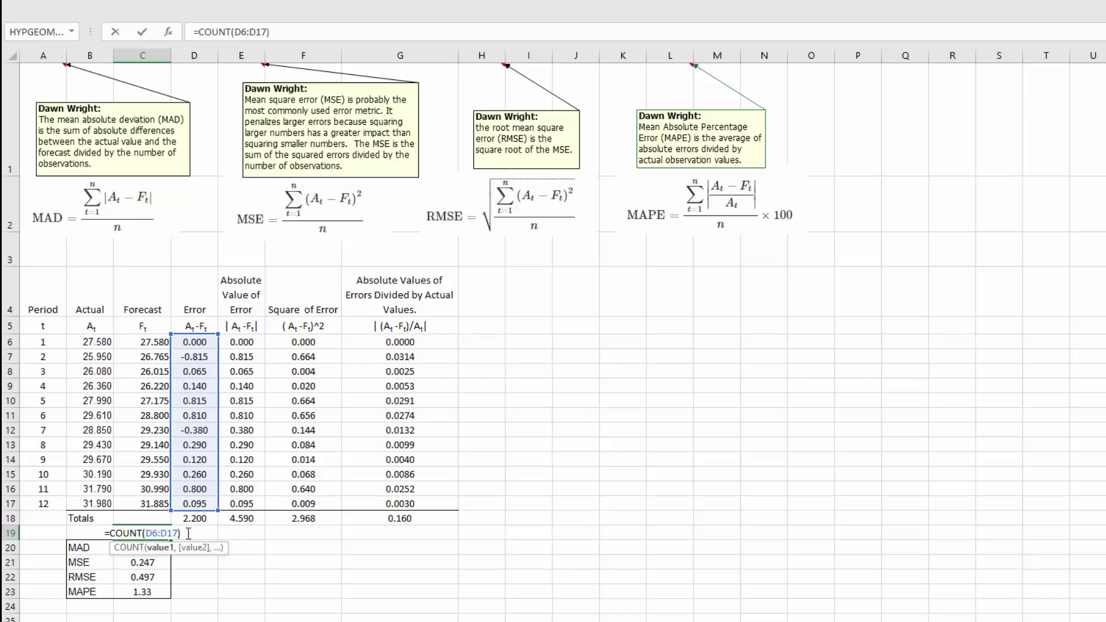
pyautogui.hotkey('ctrl', 'Return')
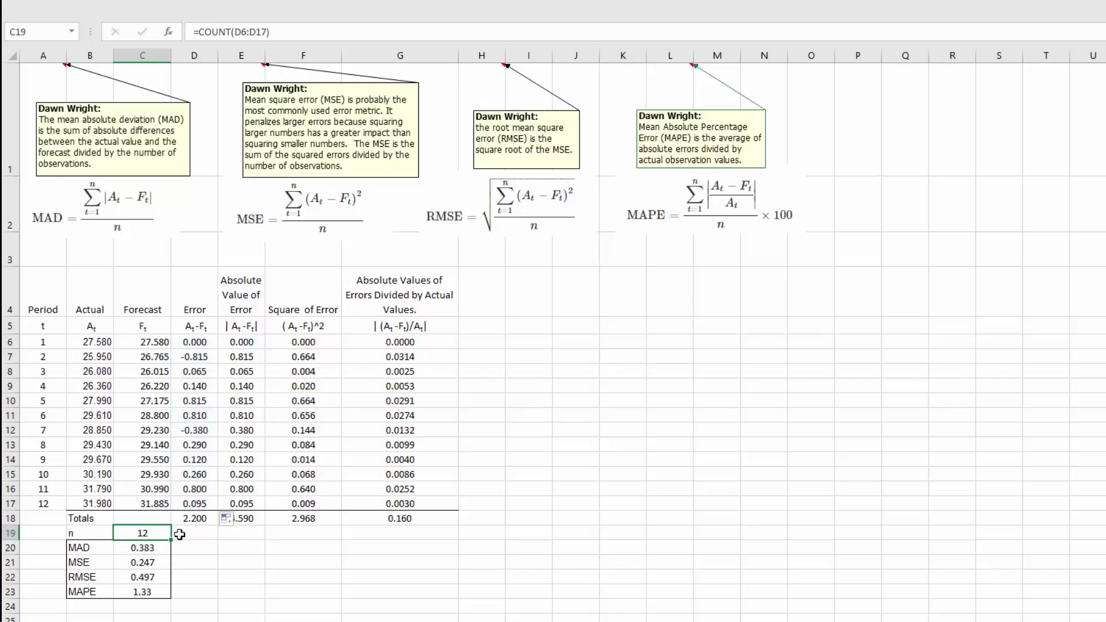
# Enter MAD =E18/C19 in C20 (0.383) and MSE =F18/C19 in C21 (0.247).
pyautogui.click(150, 551)
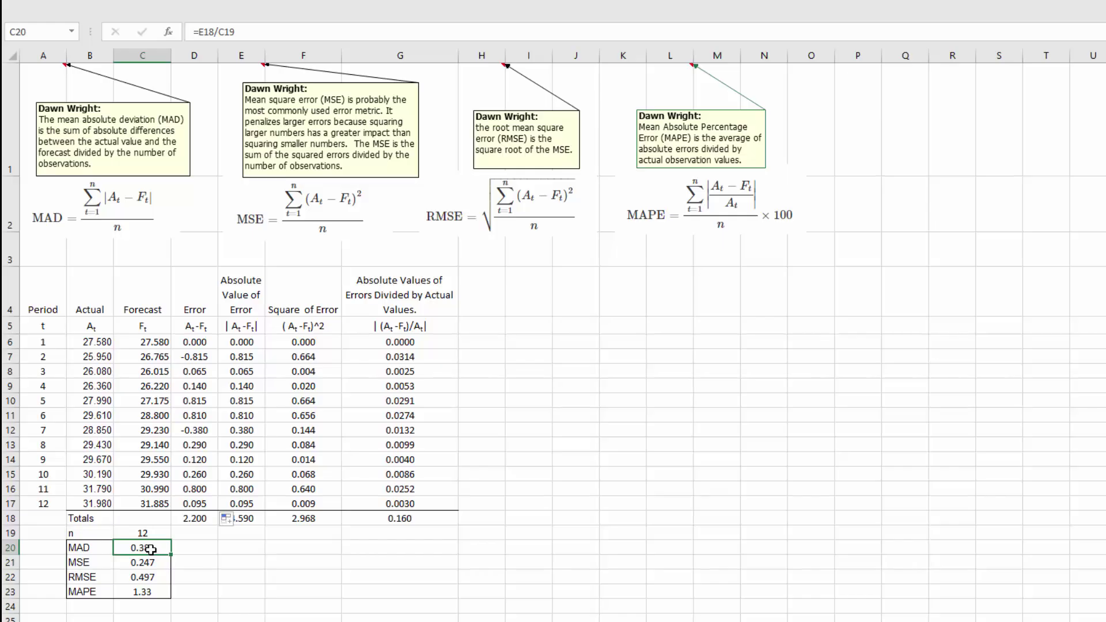
pyautogui.doubleClick(153, 547)
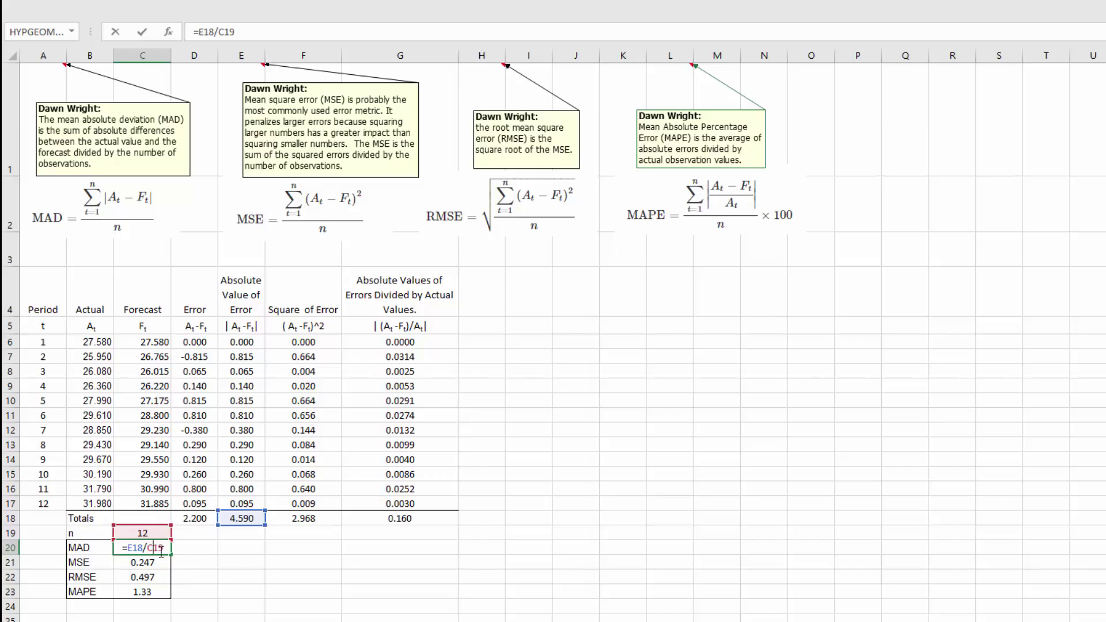
pyautogui.hotkey('ctrl', 'Return')
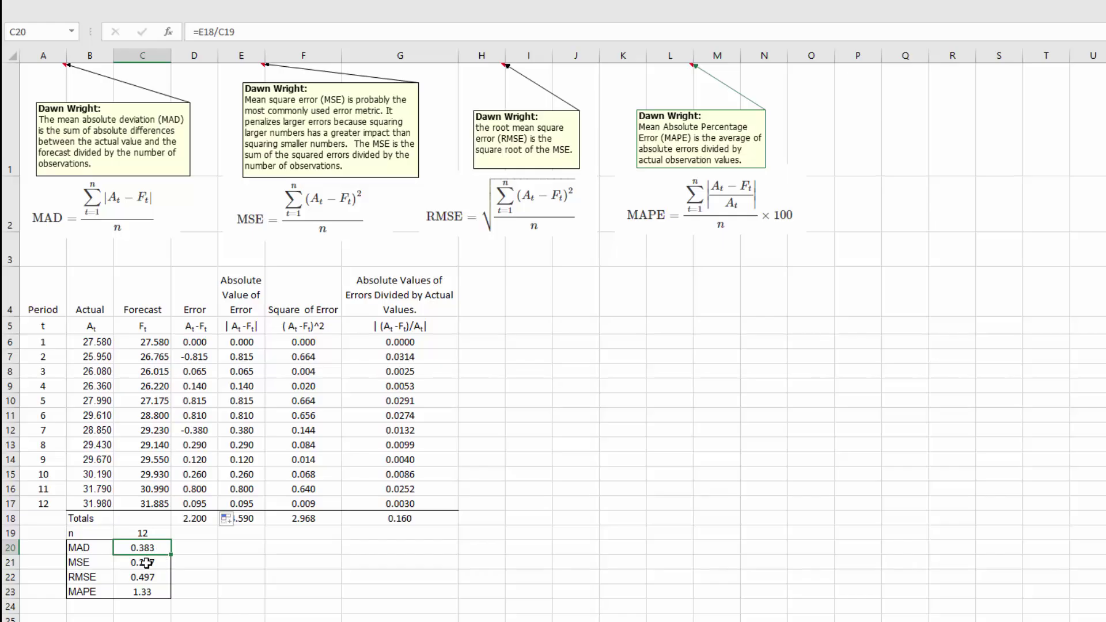
pyautogui.doubleClick(147, 563)
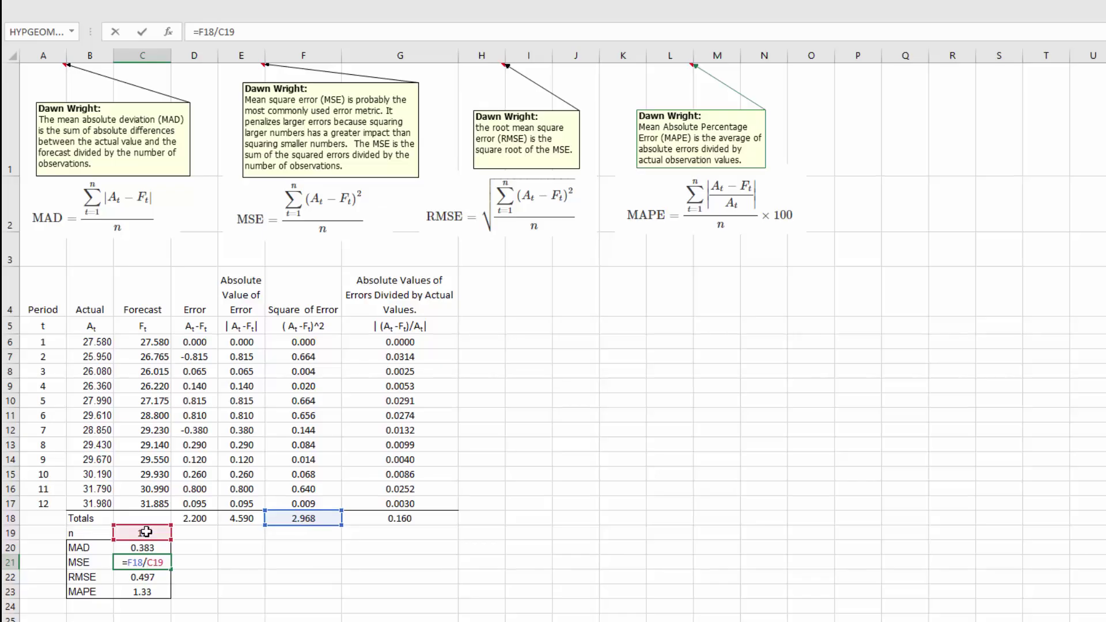
pyautogui.hotkey('ctrl', 'Return')
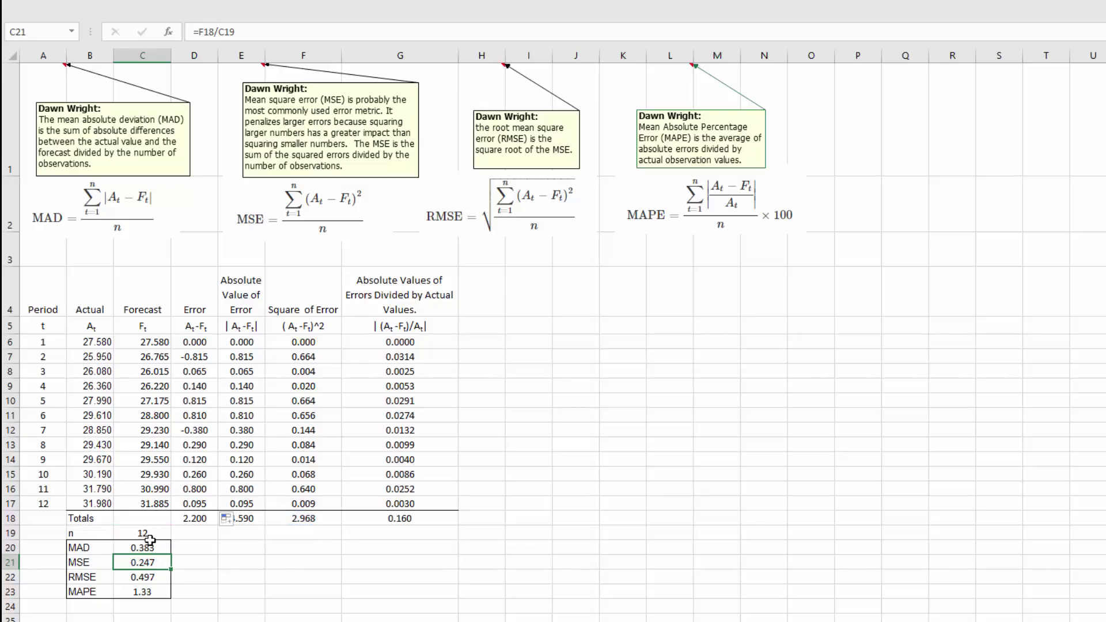
# Enter RMSE =SQRT(C21) in C22 (0.497) and MAPE =(G18/C19)*100 in C23 (1.33).
pyautogui.doubleClick(145, 579)
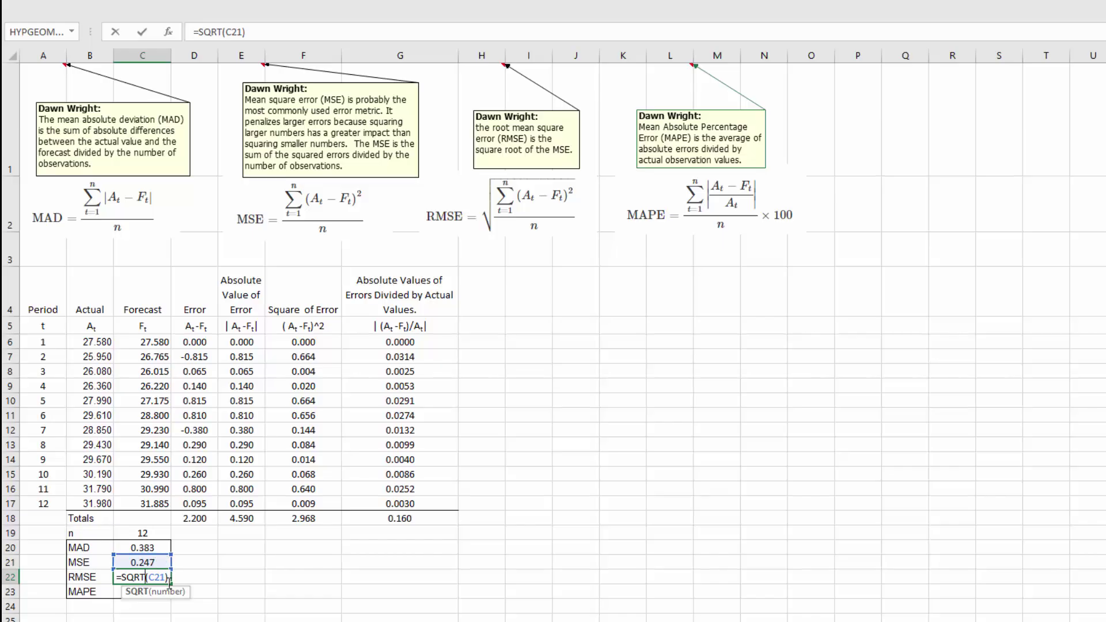
pyautogui.press('Escape')
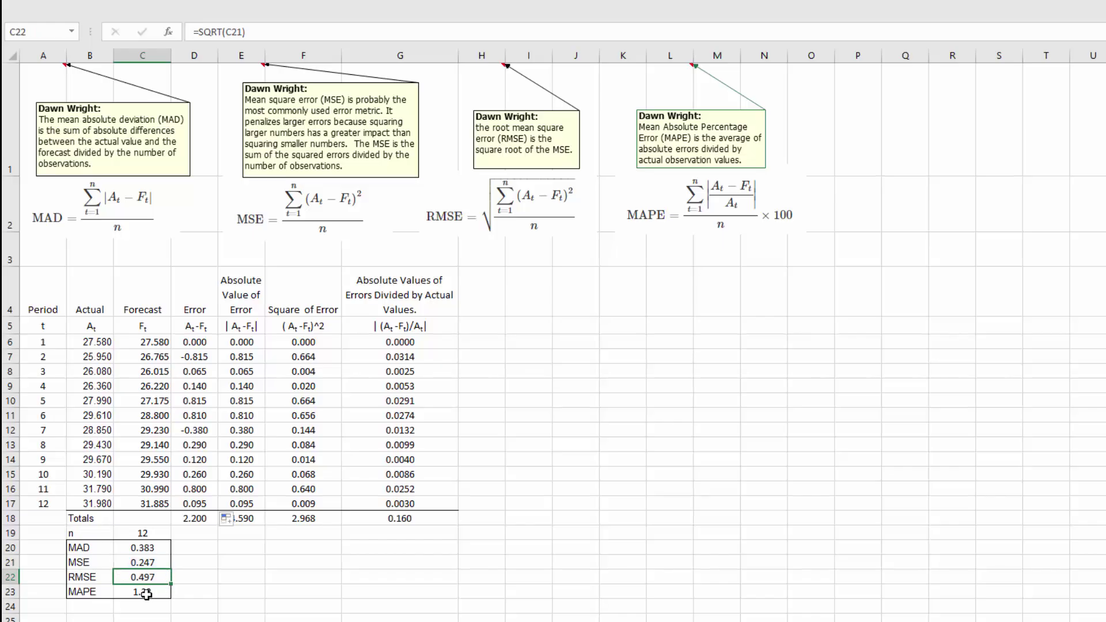
pyautogui.click(146, 596)
pyautogui.doubleClick(147, 596)
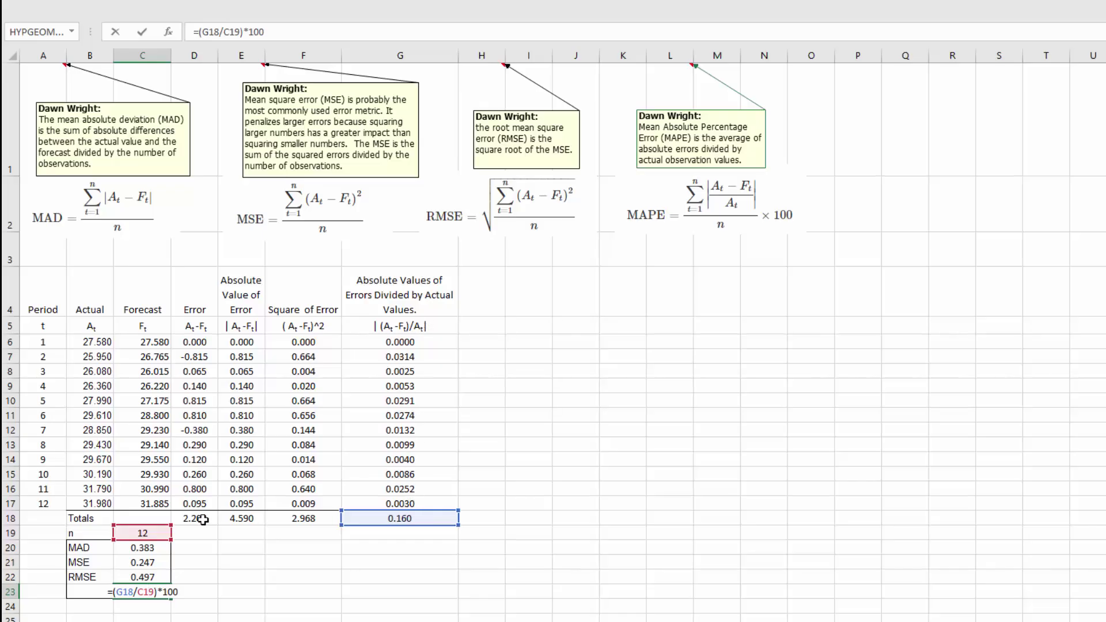
pyautogui.hotkey('ctrl', 'Return')
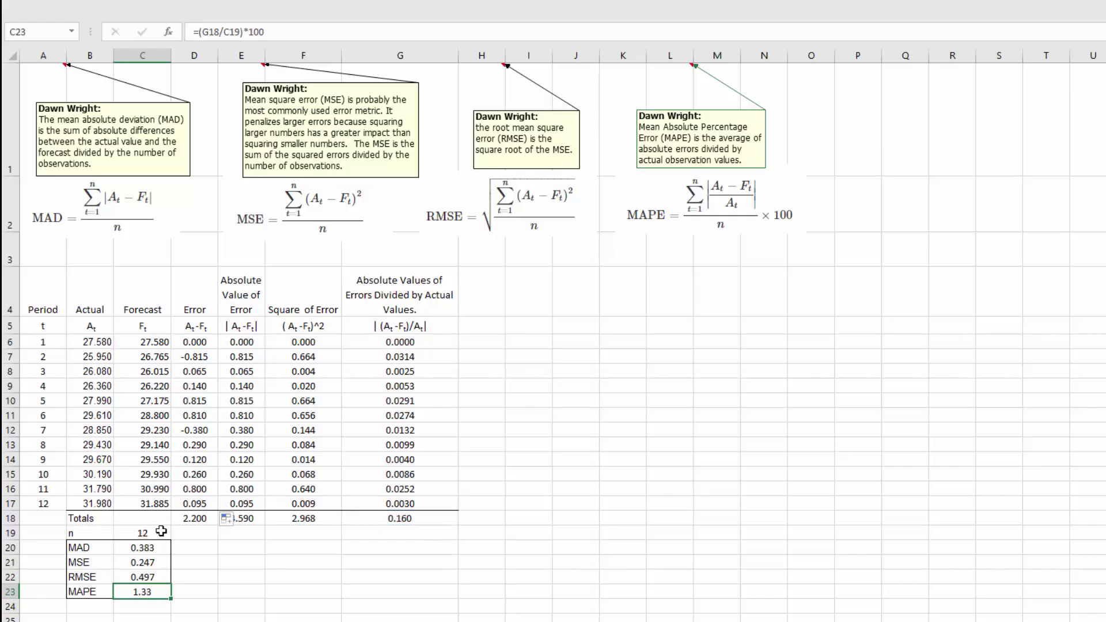